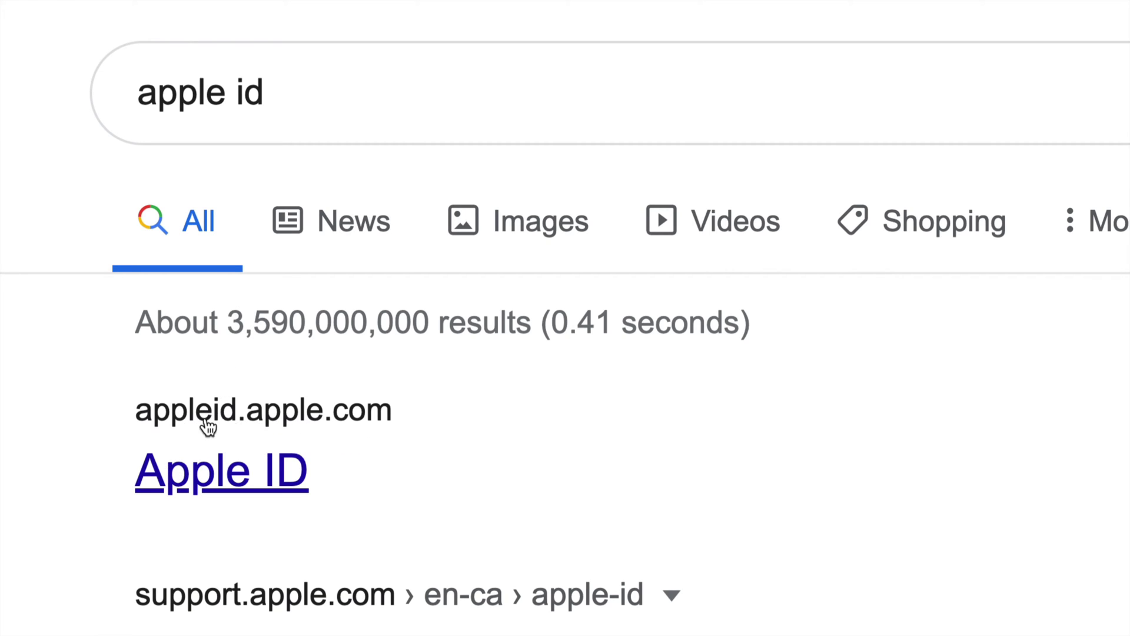
Open the Apple ID site from the search results and reach the Create Your Apple ID form.
left_click(272, 417)
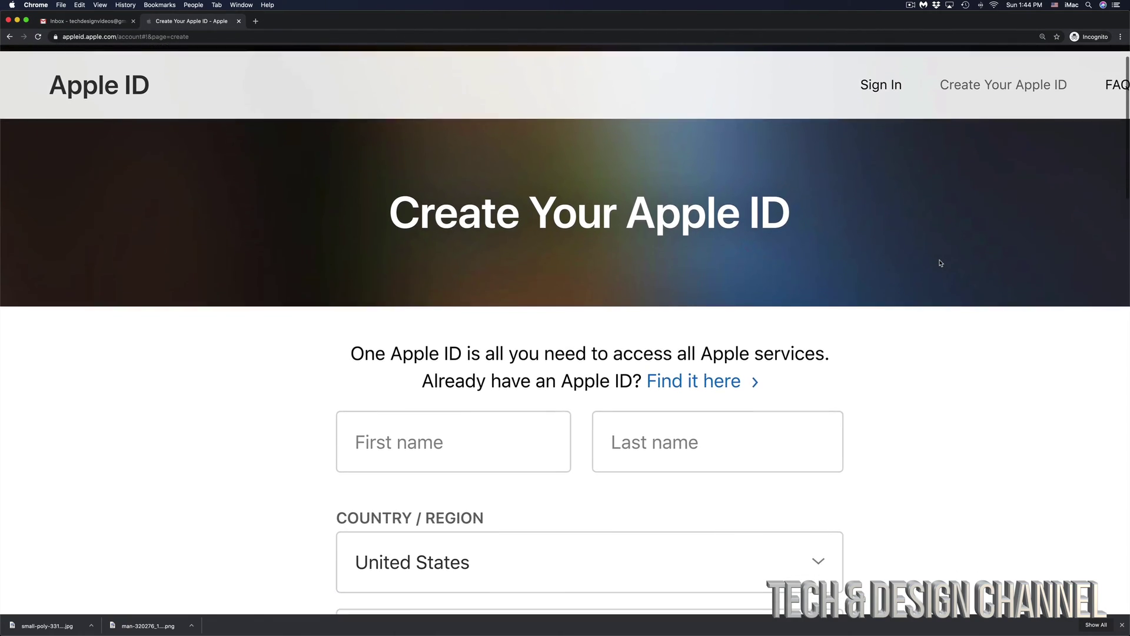
scroll(940, 263, "down", 1)
scroll(940, 263, "down", 2)
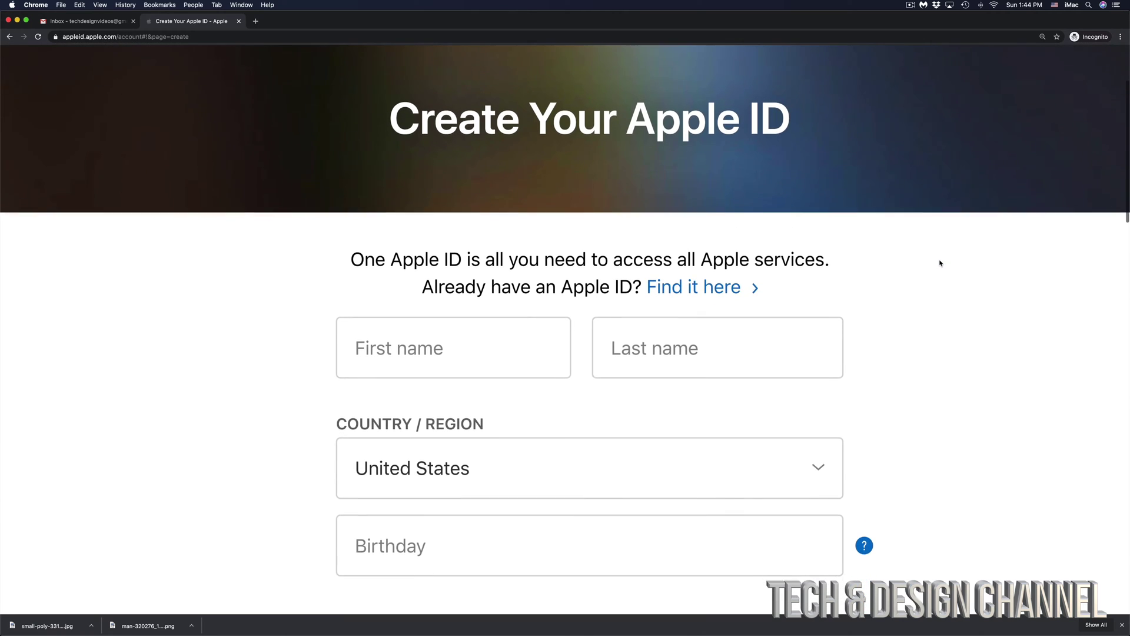
scroll(941, 264, "down", 1)
scroll(940, 263, "down", 2)
scroll(940, 263, "down", 1)
scroll(941, 263, "up", 1)
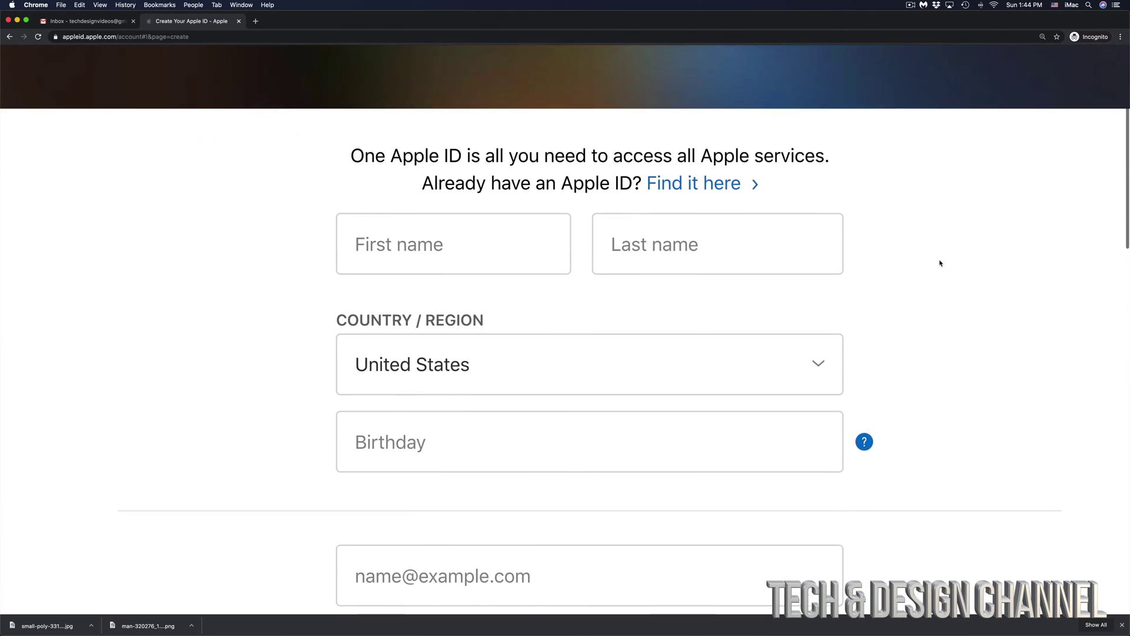
scroll(940, 263, "up", 1)
Enter the first and last name, keep United States as the country, and fill in the birthday.
left_click(465, 307)
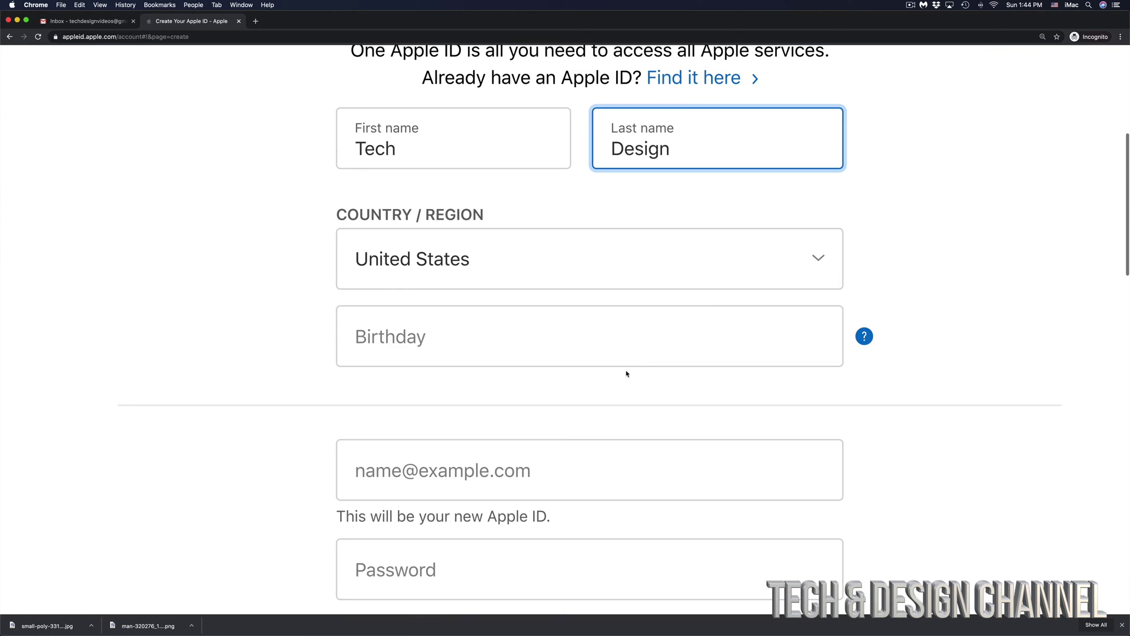
left_click(797, 260)
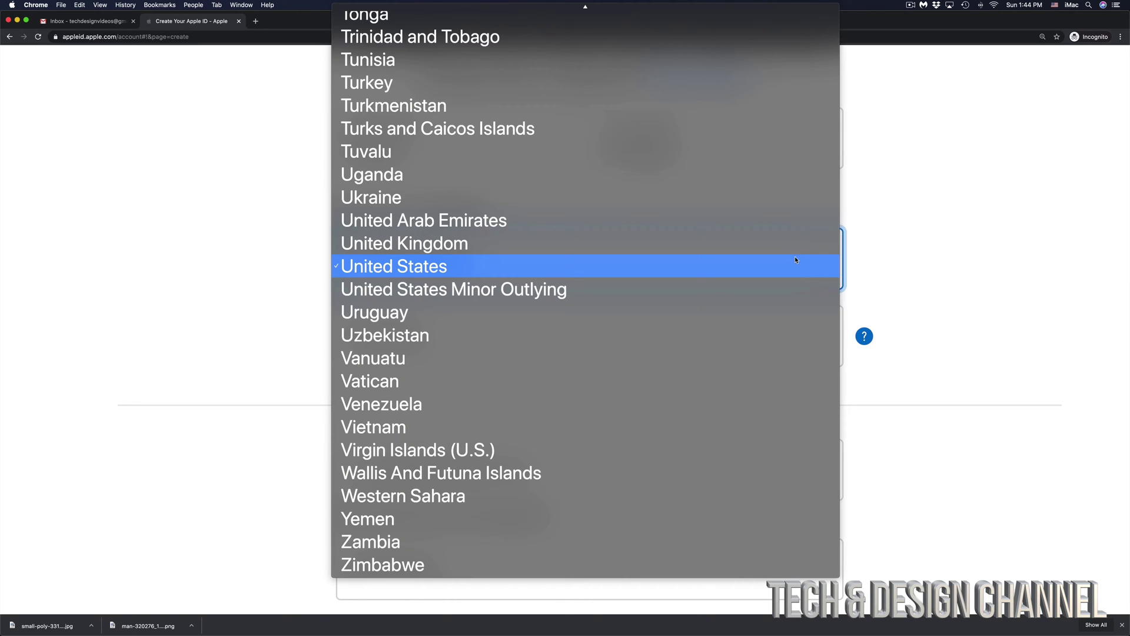
left_click(569, 268)
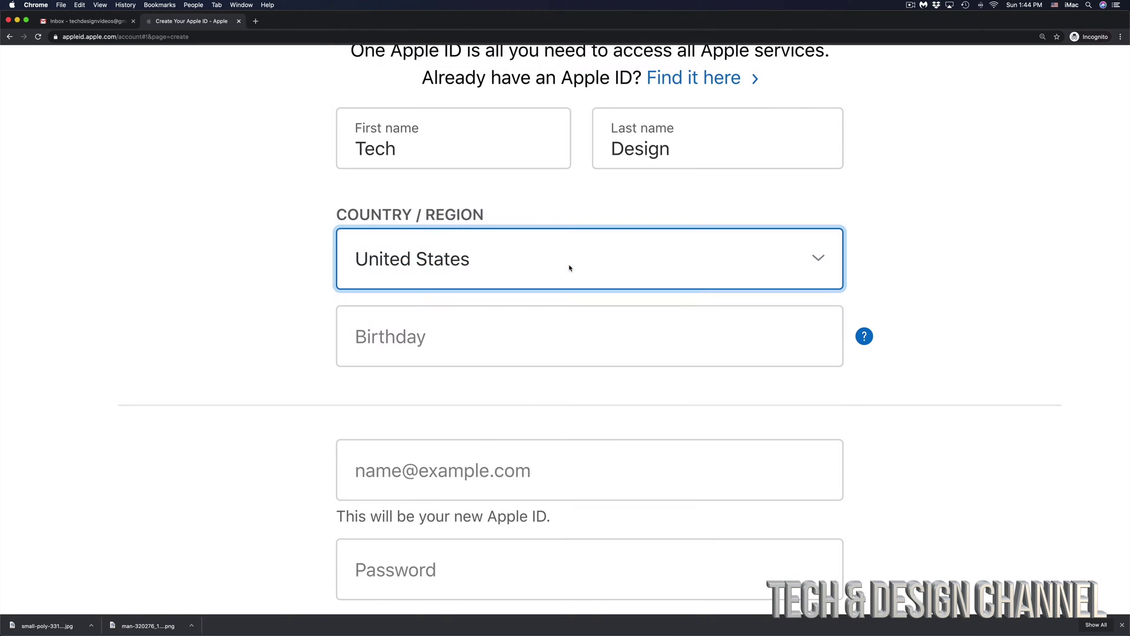
left_click(476, 339)
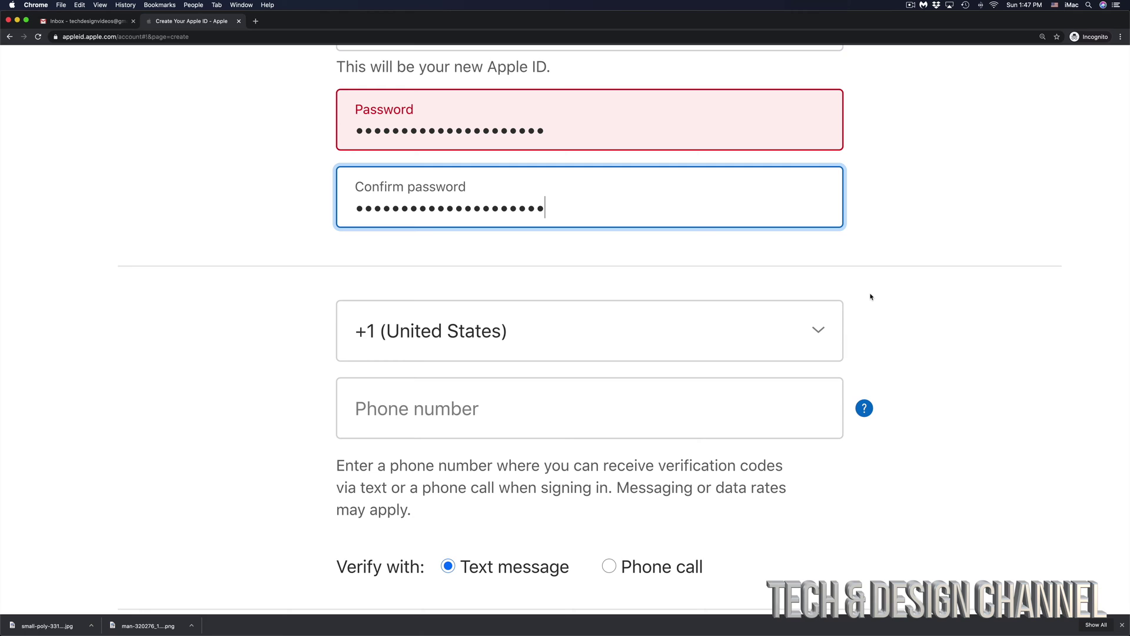
Enter the account password in both Password and Confirm password fields.
scroll(871, 296, "down", 1)
scroll(871, 296, "down", 2)
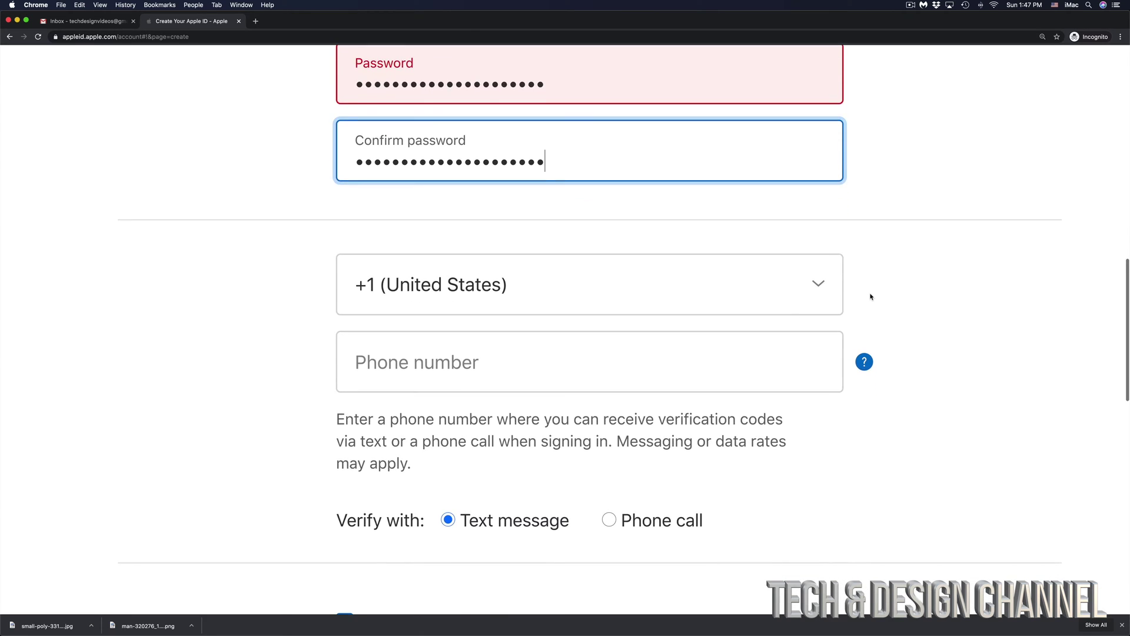
scroll(871, 296, "down", 2)
scroll(871, 296, "down", 1)
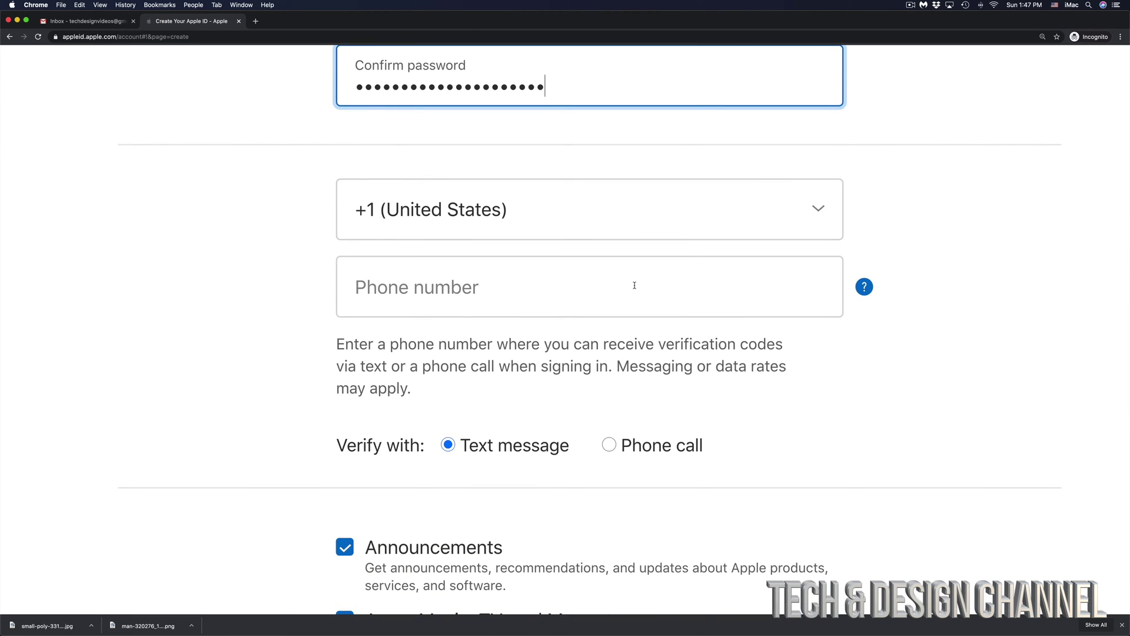
scroll(635, 286, "down", 1)
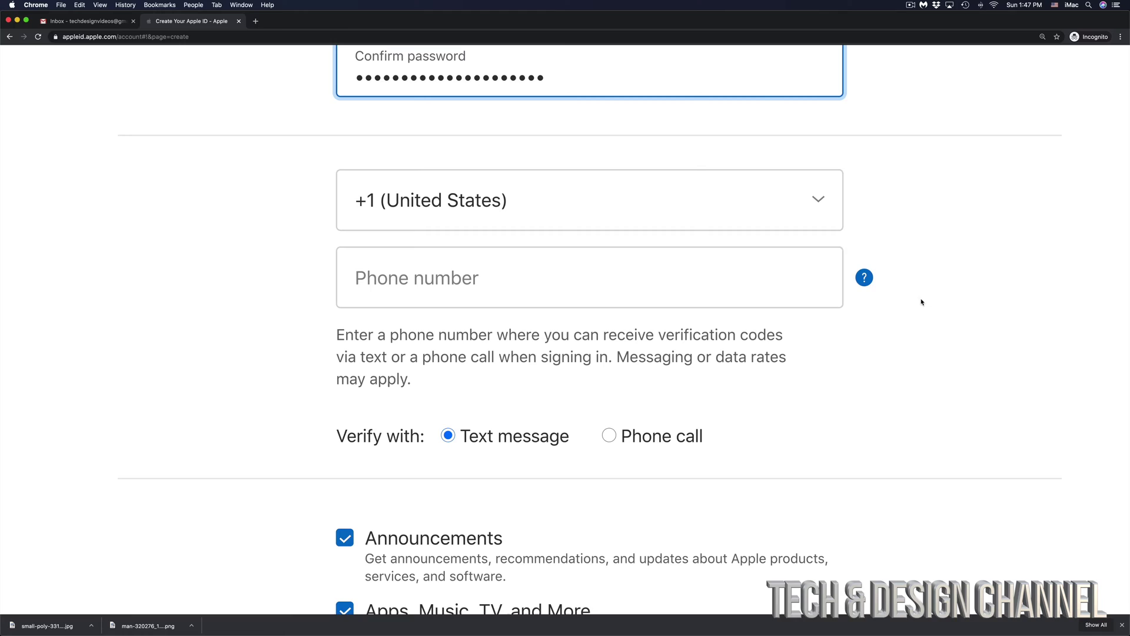
mouse_move(864, 287)
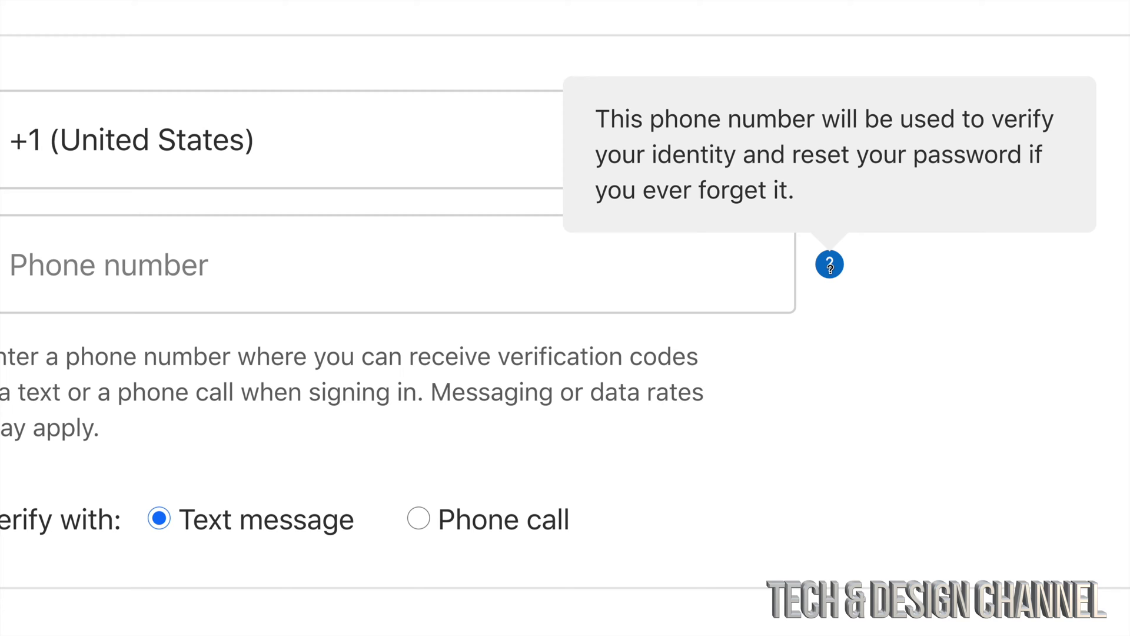
scroll(845, 364, "down", 5)
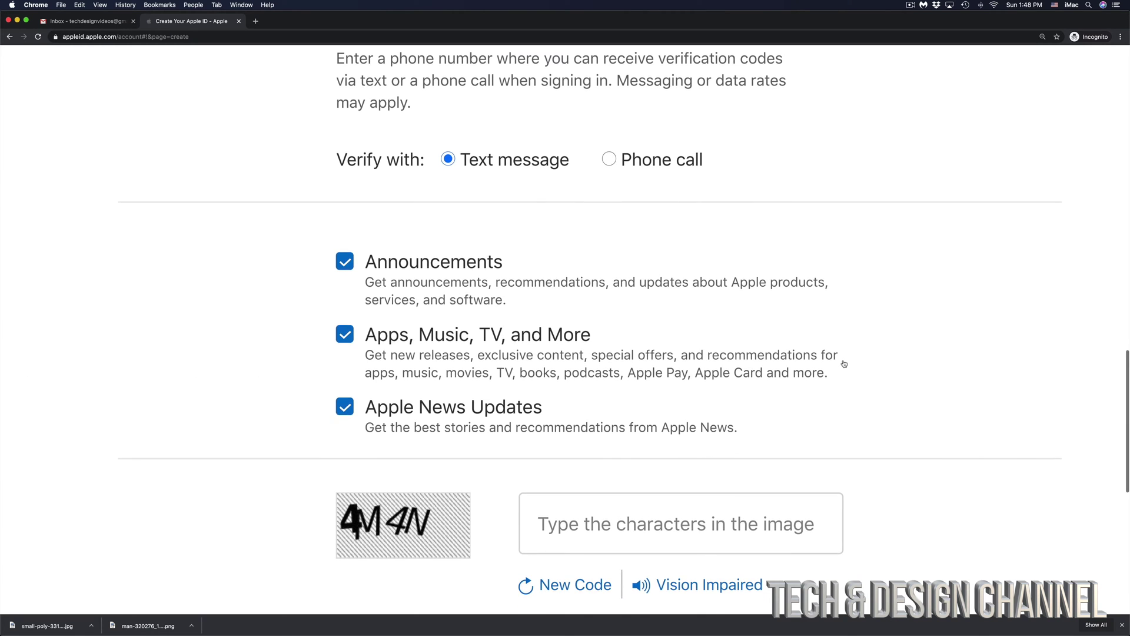
scroll(844, 364, "down", 3)
scroll(845, 364, "down", 3)
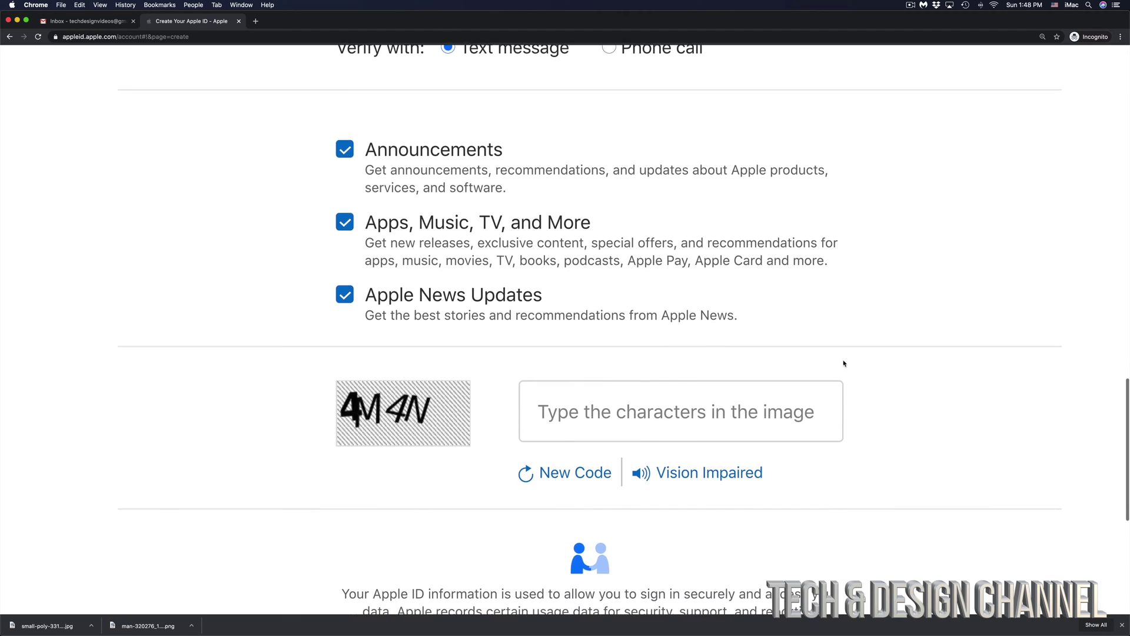
scroll(844, 361, "down", 2)
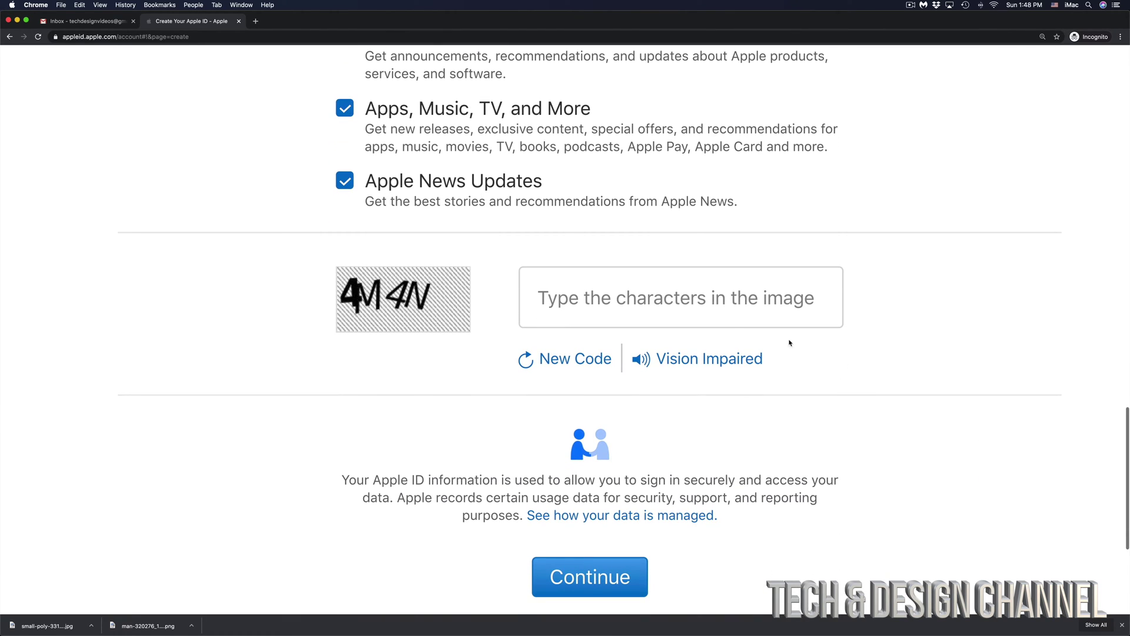
Enter '4m4n' as the image security characters.
left_click(617, 297)
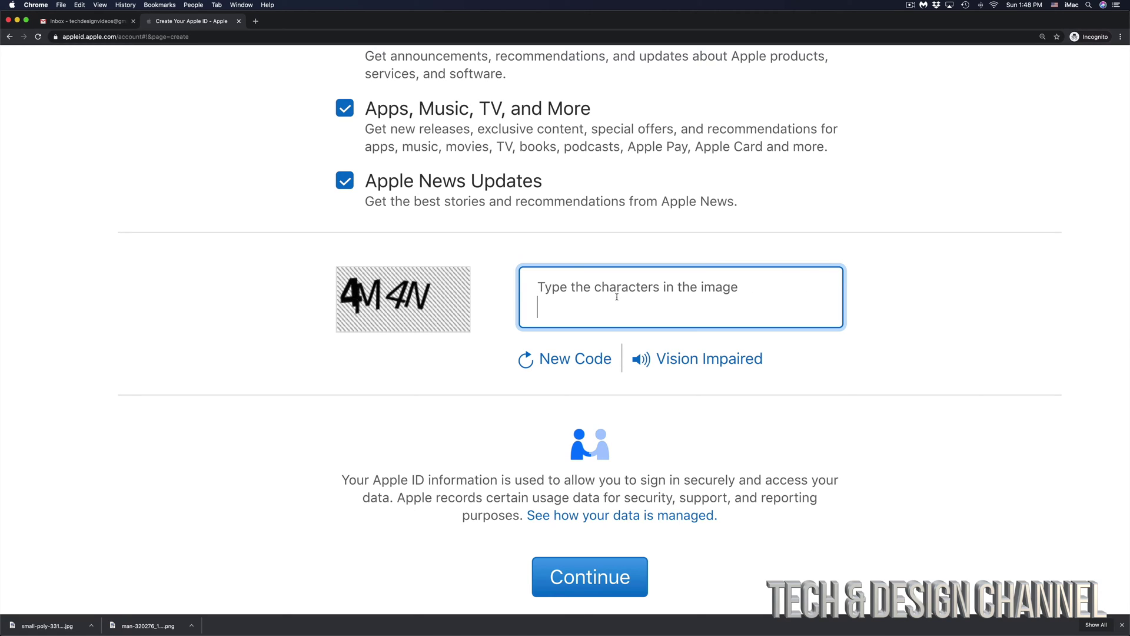
type("4m")
type("4n")
scroll(623, 534, "down", 3)
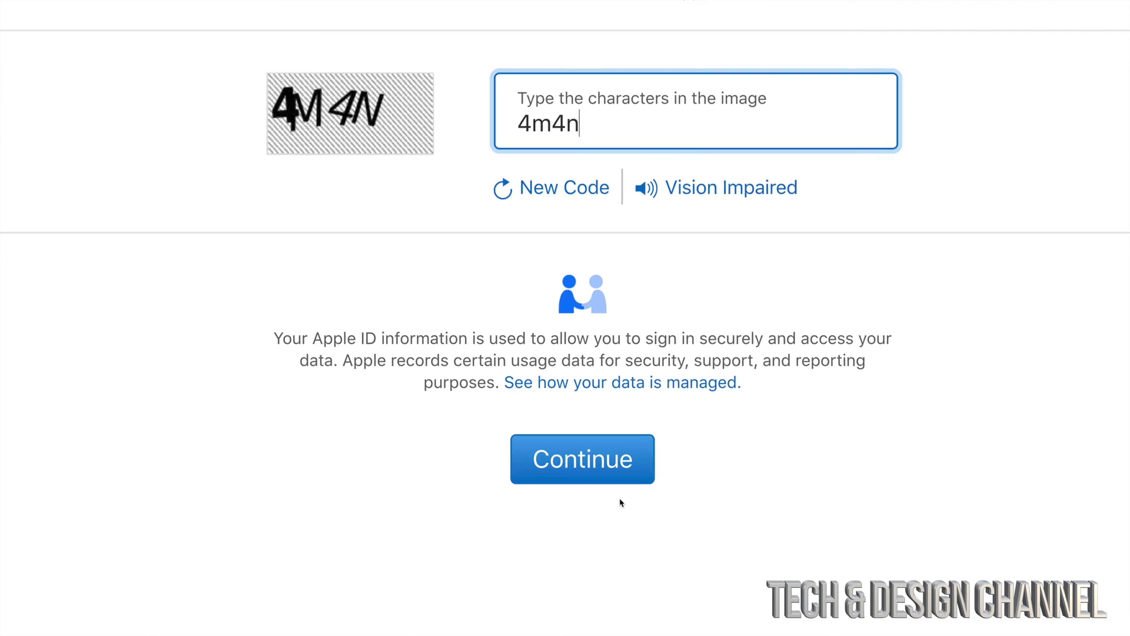
Continue from the completed form to the 'Verify your email address' code prompt.
left_click(573, 468)
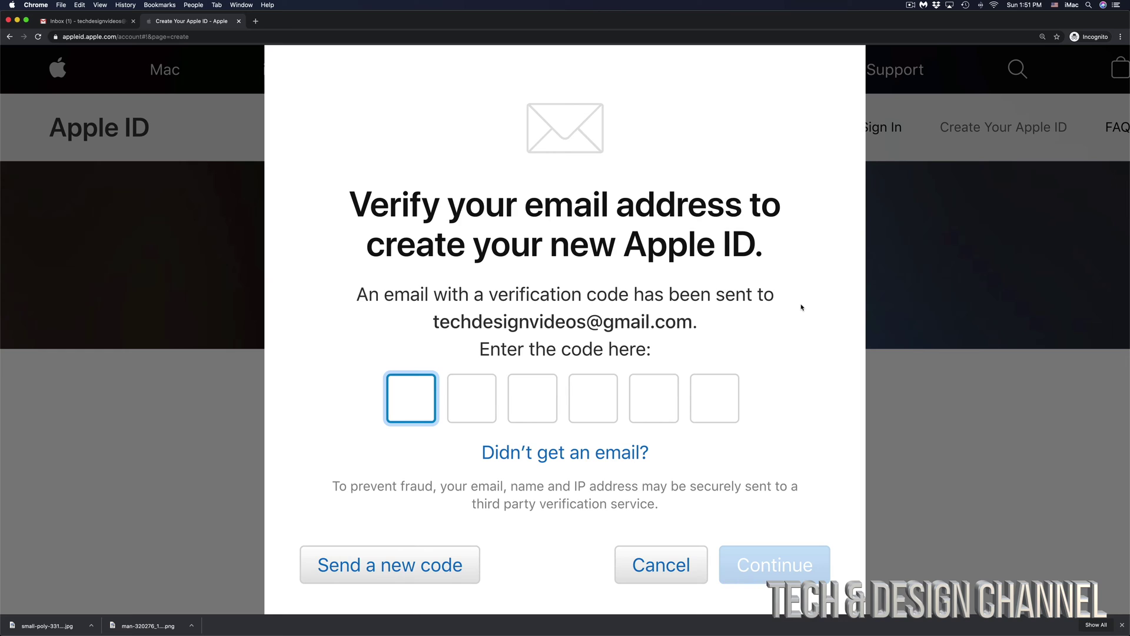
scroll(802, 307, "down", 1)
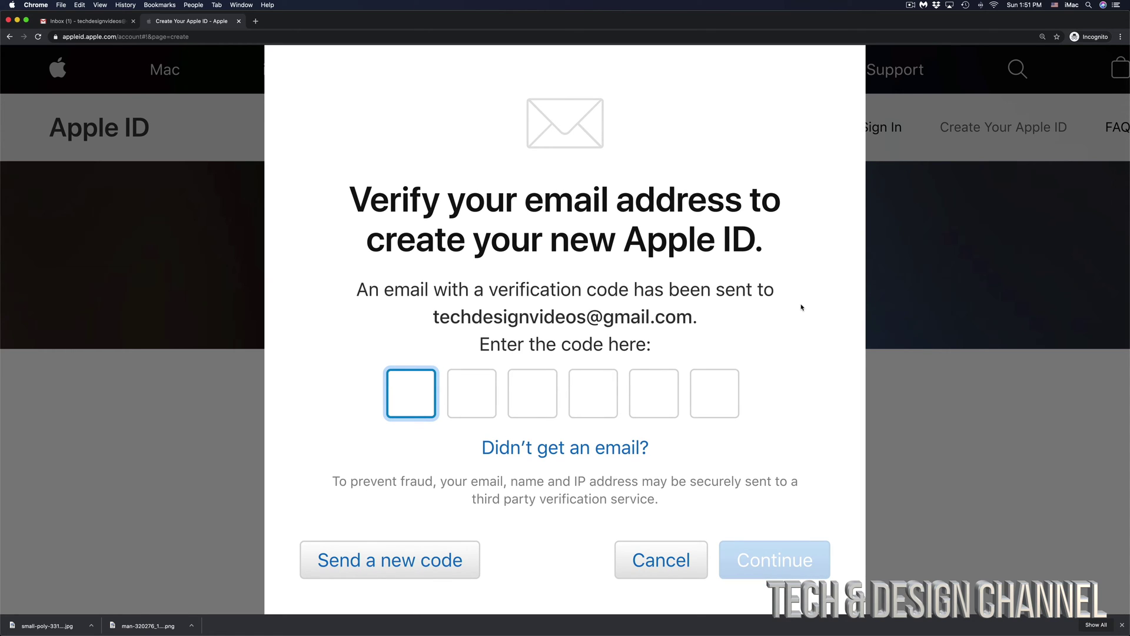
Open Apple's verification email in Gmail and check the sender's address.
left_click(81, 22)
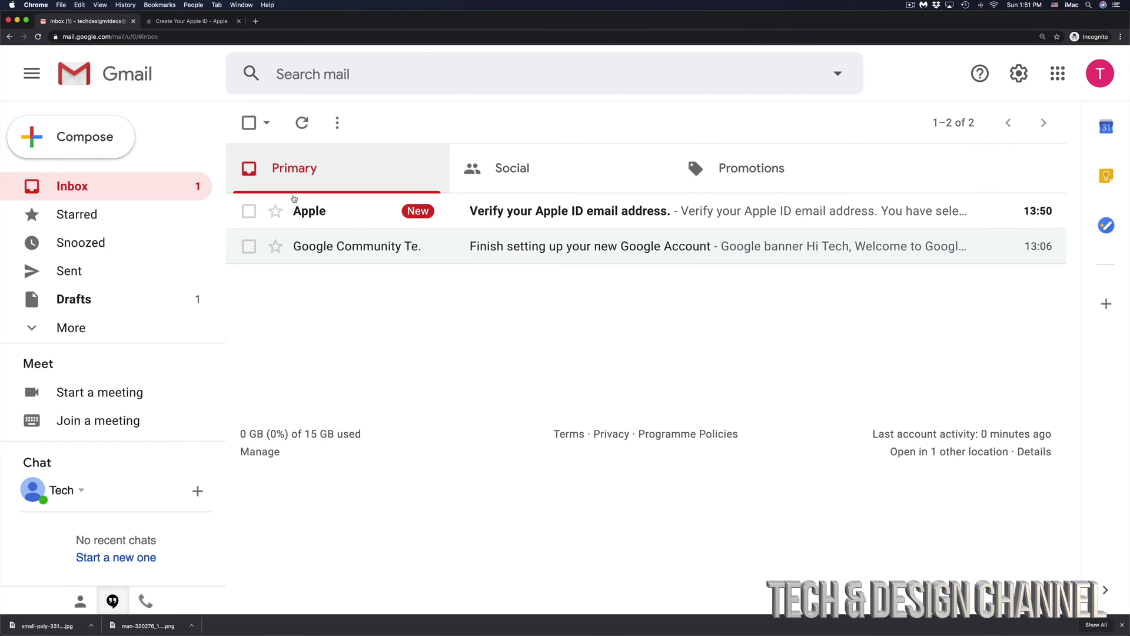
mouse_move(702, 212)
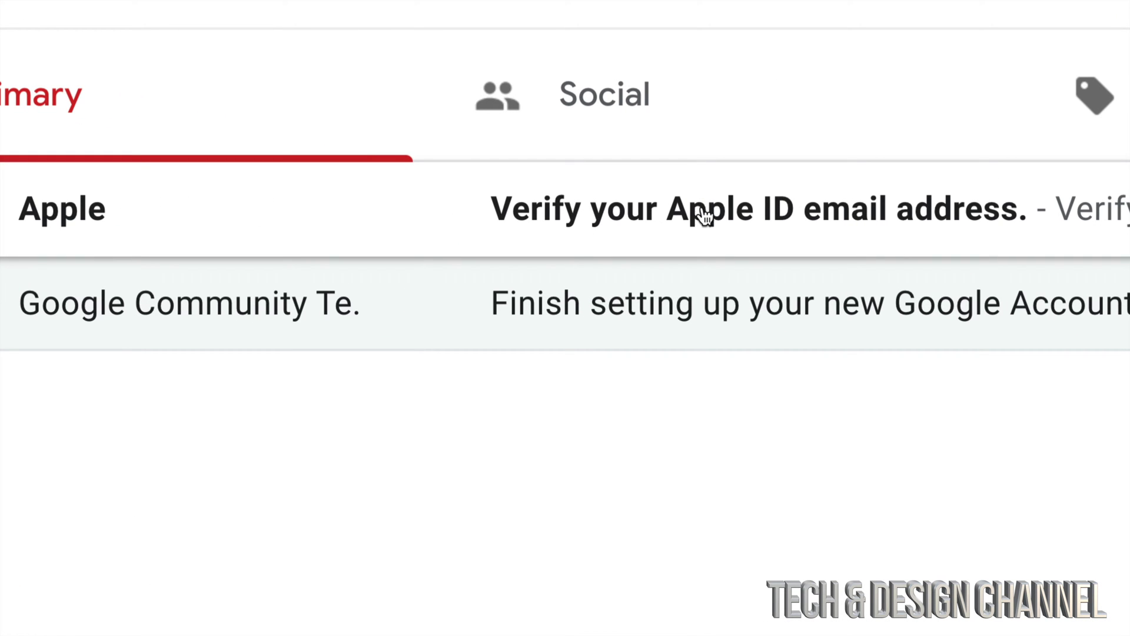
left_click(658, 212)
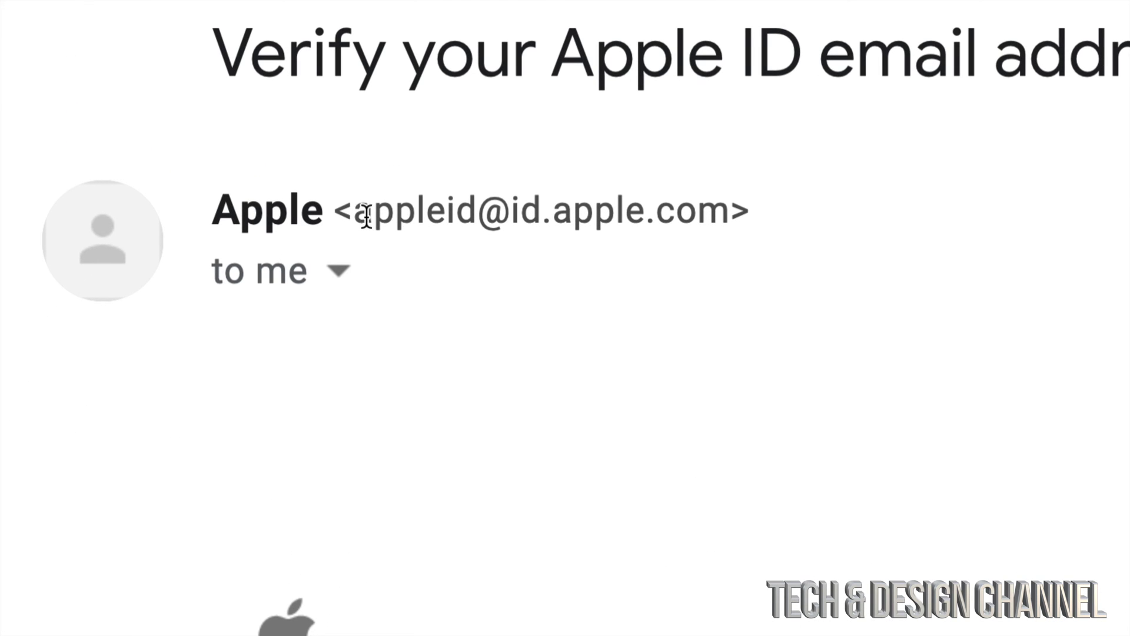
mouse_move(355, 213)
left_mouse_down()
mouse_move(751, 213)
mouse_move(739, 209)
left_mouse_up()
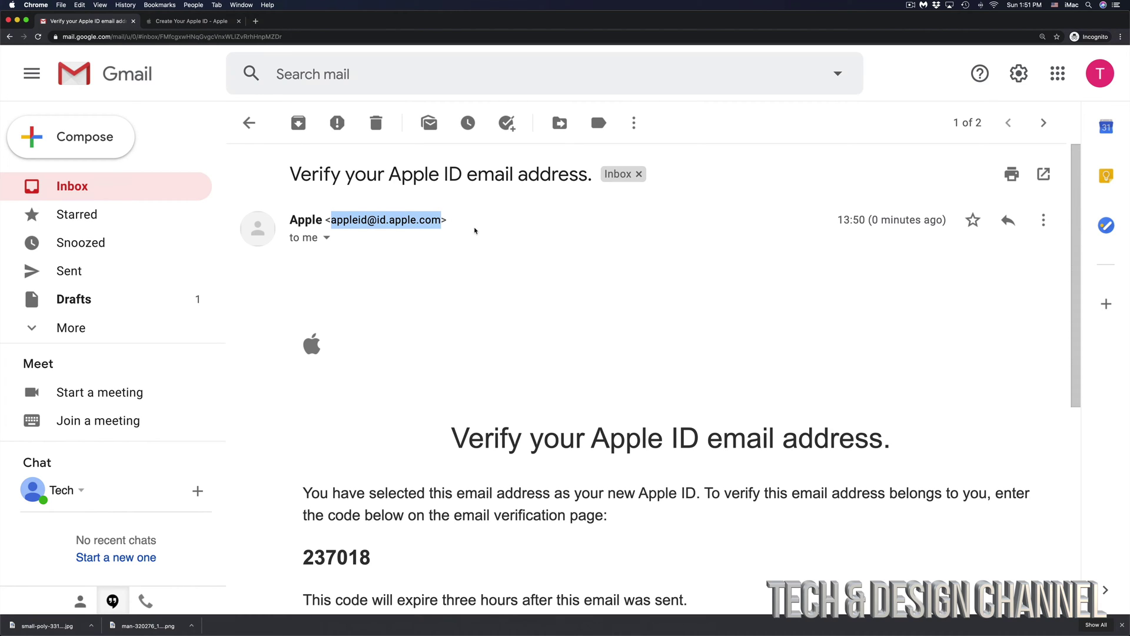
scroll(643, 452, "down", 1)
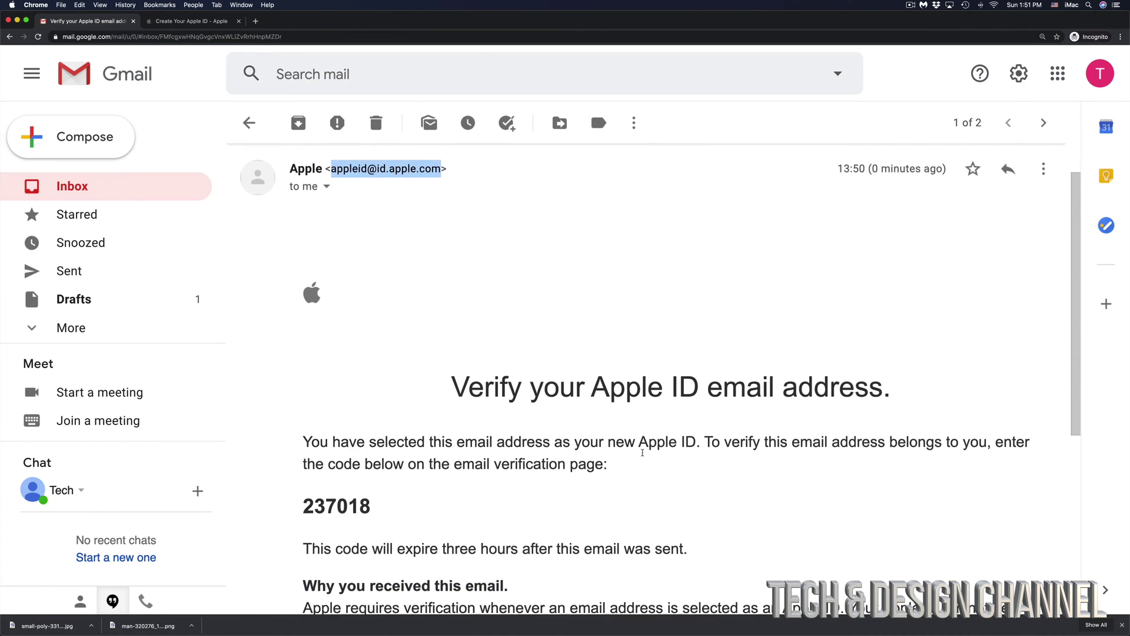
scroll(643, 452, "down", 2)
scroll(642, 452, "down", 1)
scroll(548, 415, "down", 2)
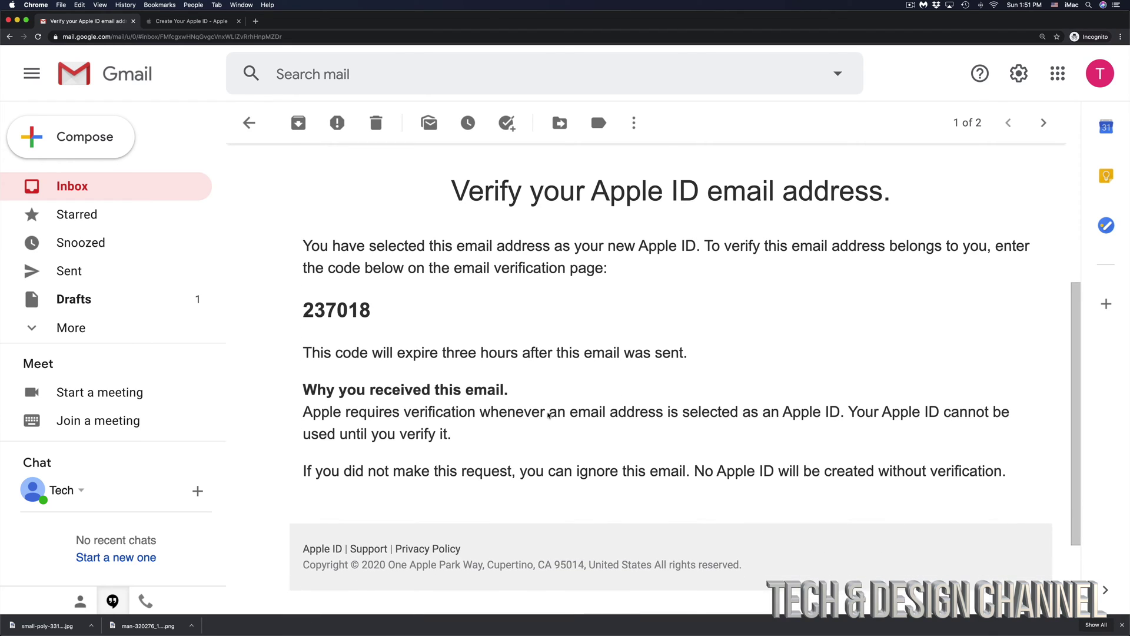
scroll(388, 304, "down", 1)
left_click_drag(381, 295, 303, 292)
key("super+c")
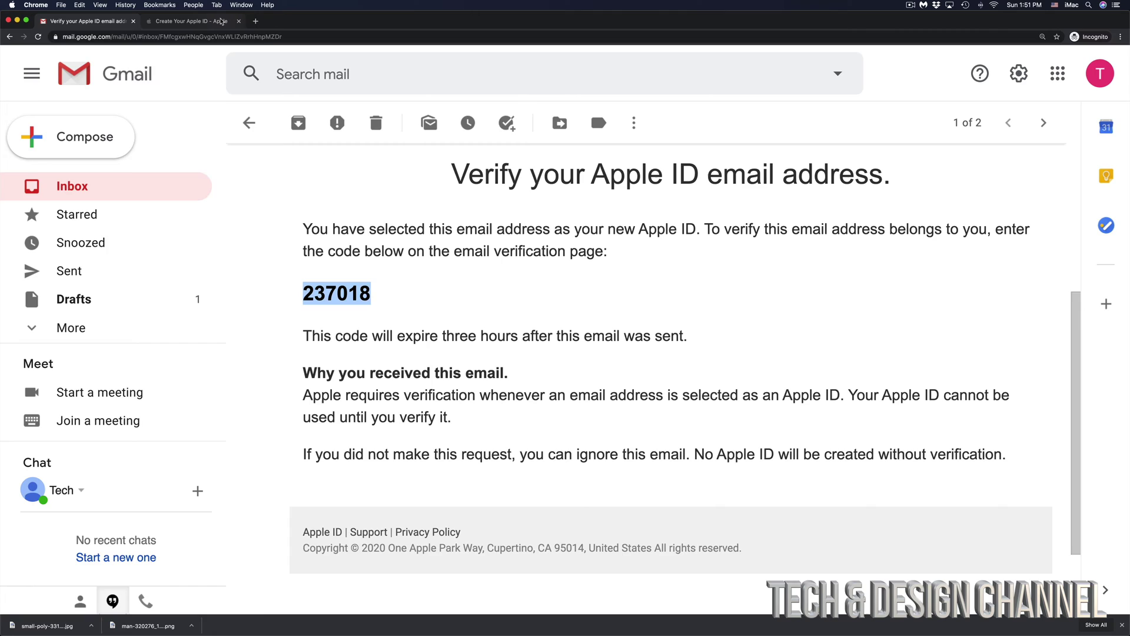
left_click(189, 22)
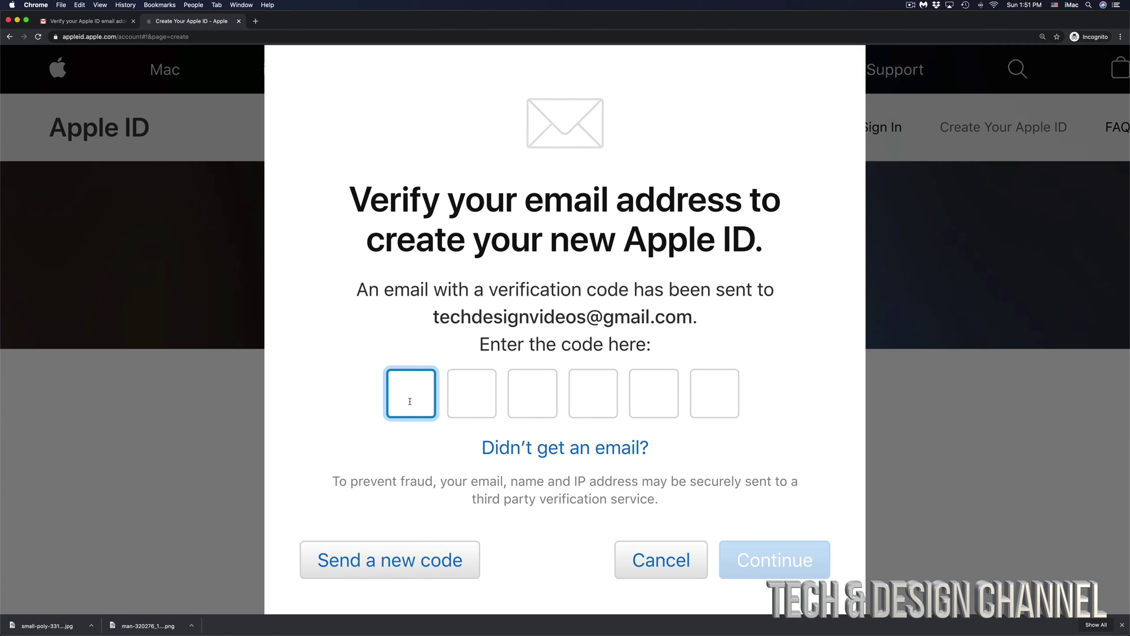
key("super+v")
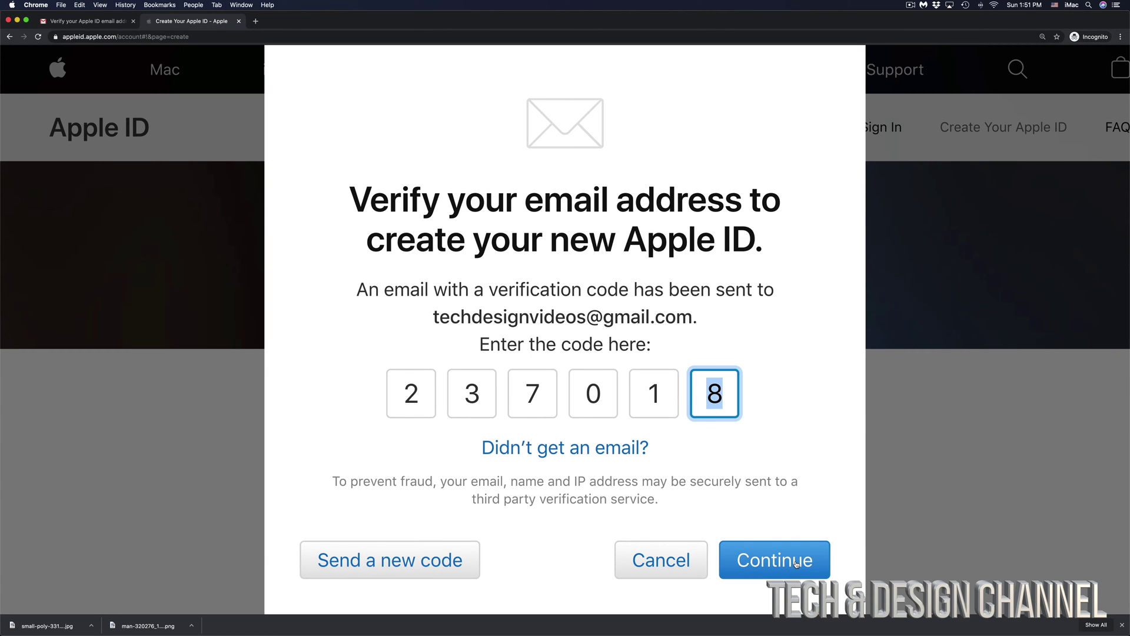
left_click(796, 564)
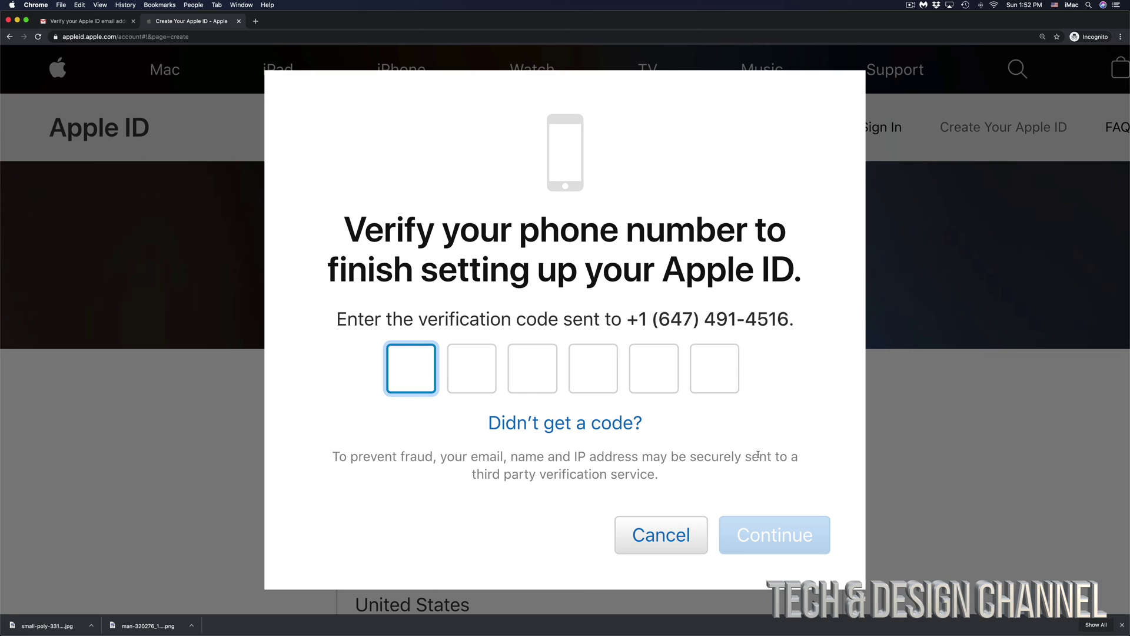
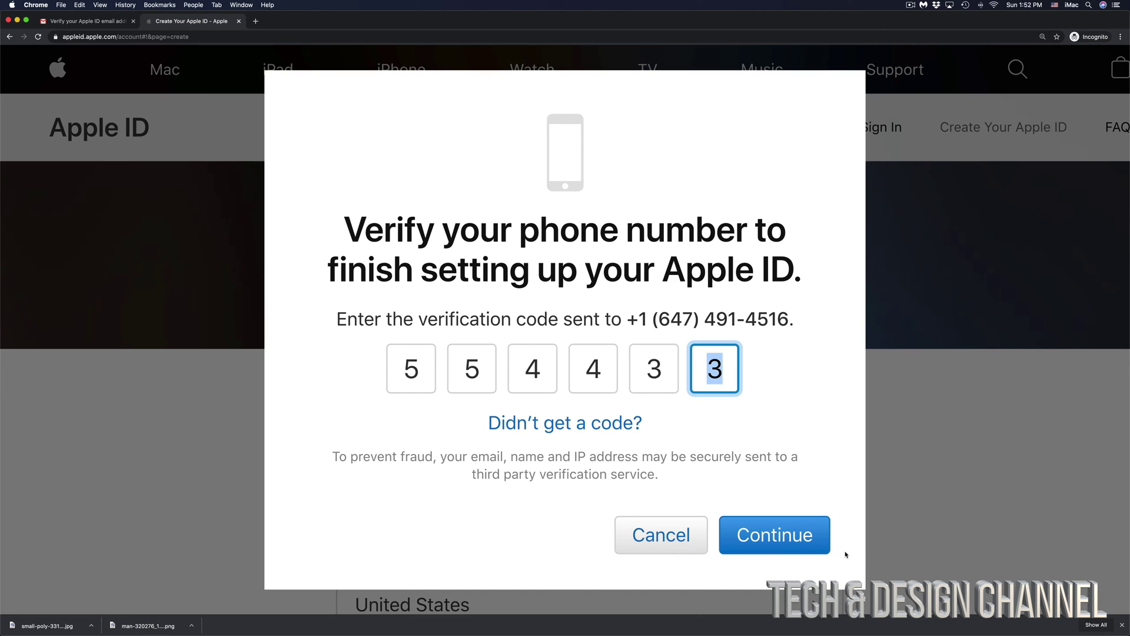
left_click(803, 539)
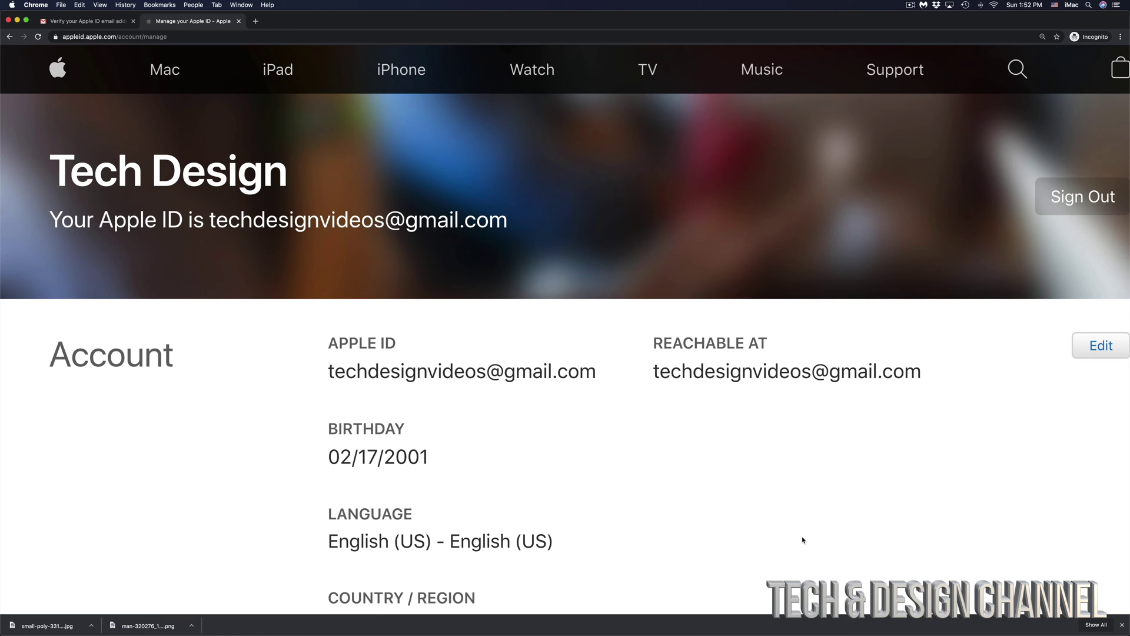
scroll(803, 540, "down", 1)
scroll(803, 540, "down", 1)
scroll(803, 539, "down", 1)
scroll(803, 540, "down", 2)
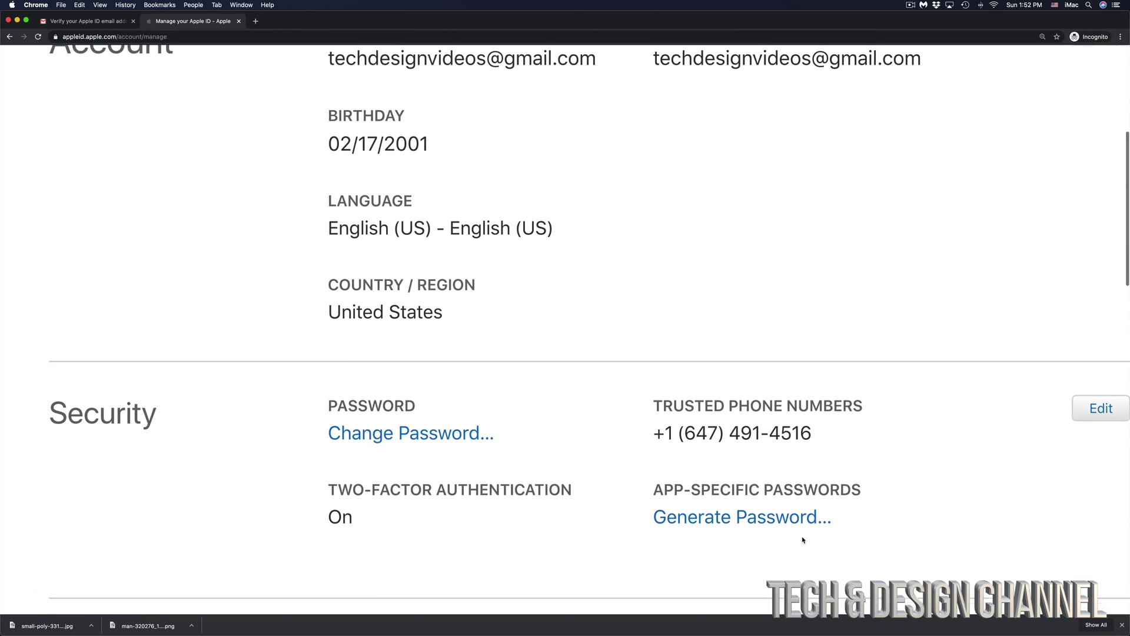
scroll(803, 540, "down", 1)
scroll(804, 539, "down", 1)
scroll(803, 539, "down", 1)
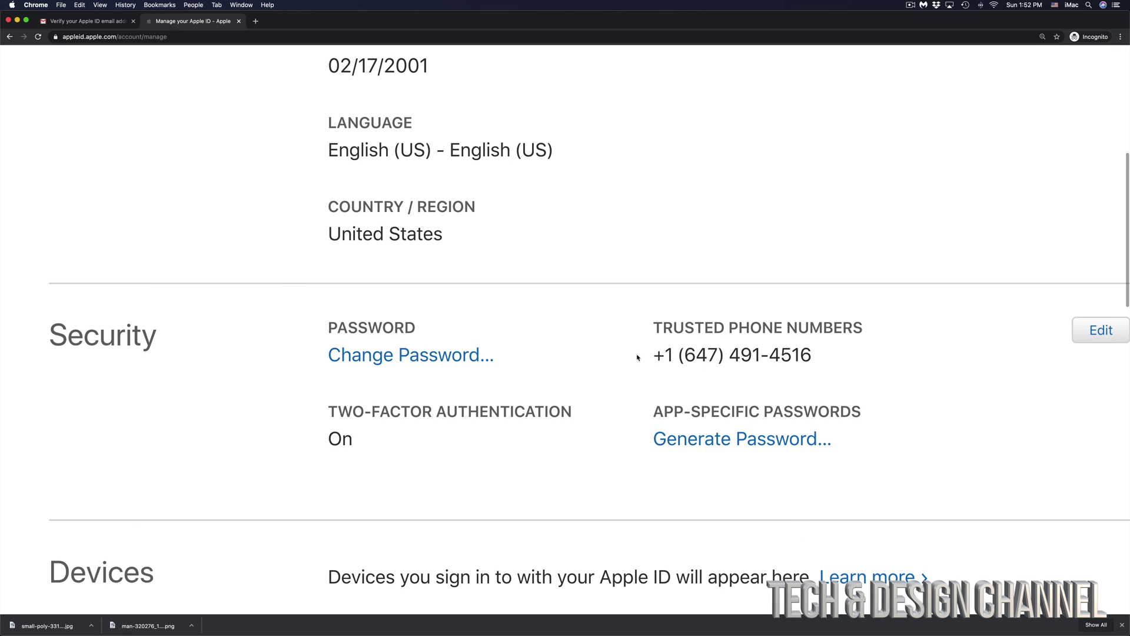
left_click_drag(844, 351, 731, 352)
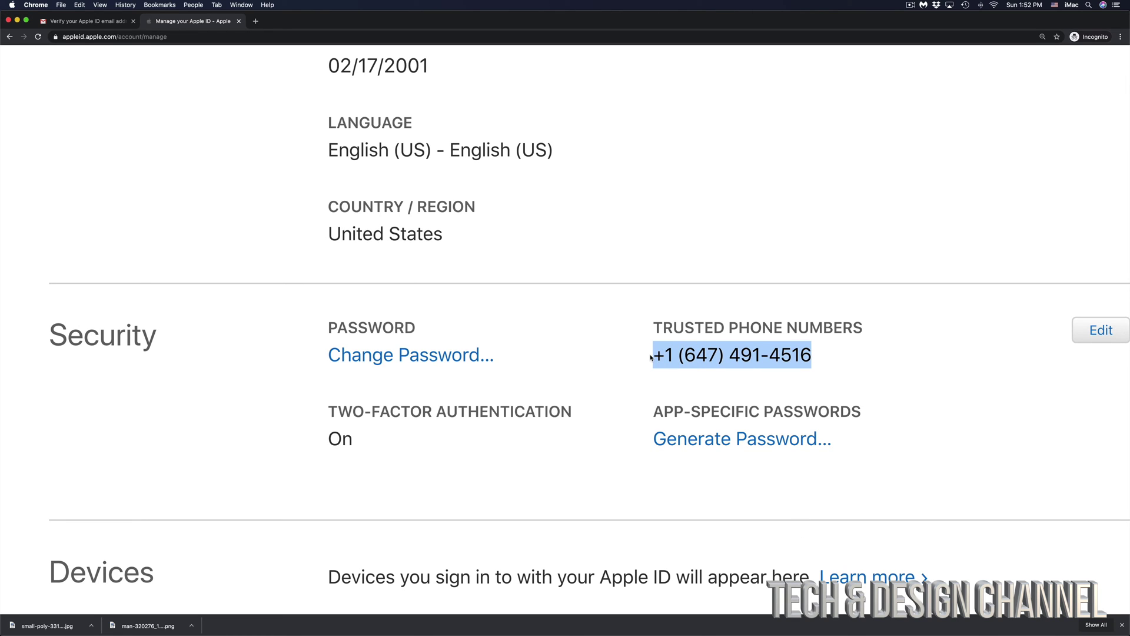
scroll(607, 363, "down", 3)
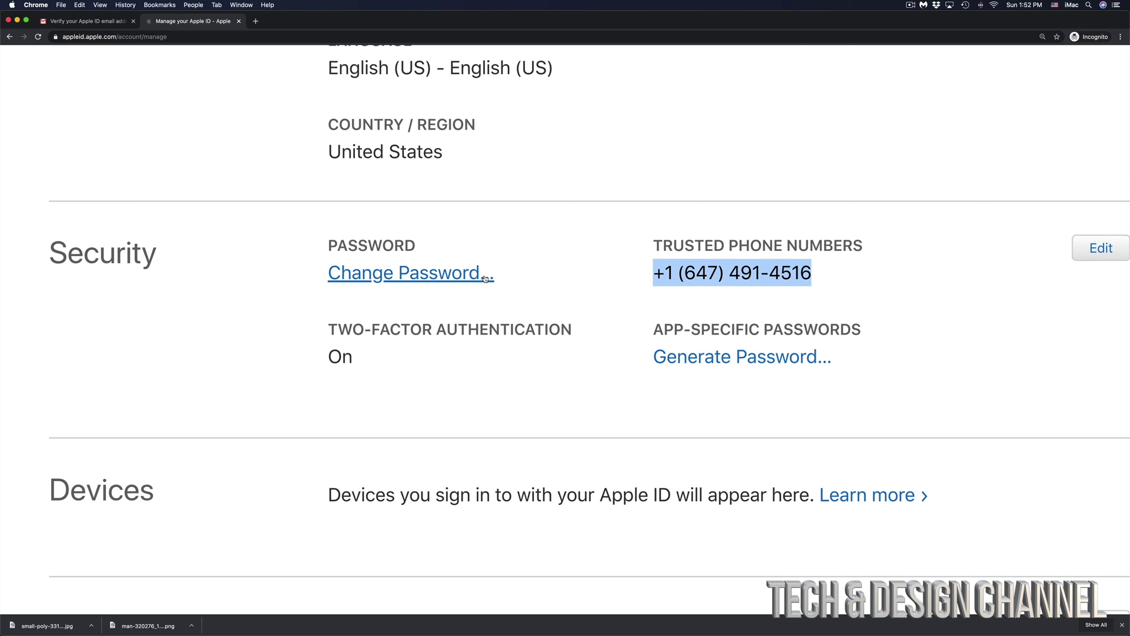
scroll(547, 316, "down", 10)
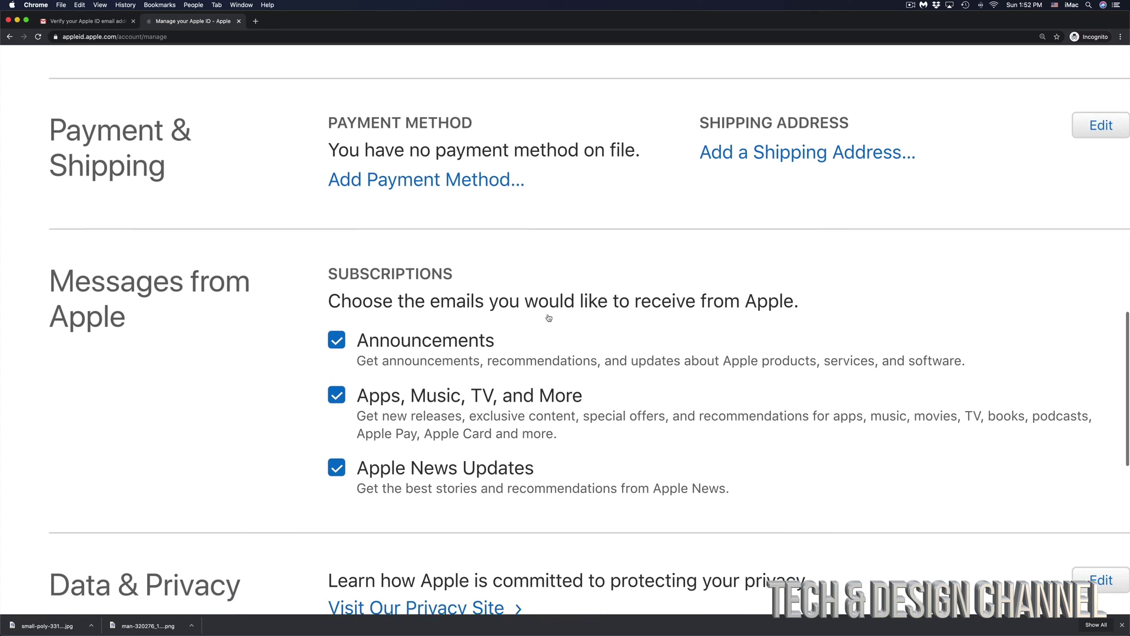
scroll(548, 318, "down", 2)
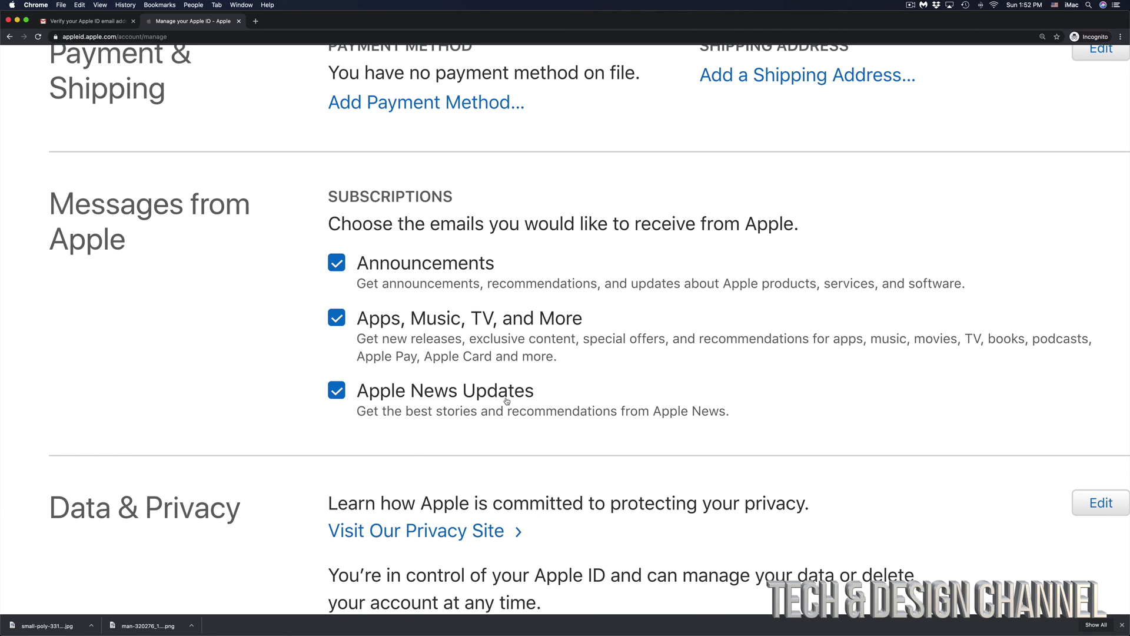
scroll(507, 401, "down", 1)
scroll(507, 401, "down", 4)
scroll(507, 401, "down", 3)
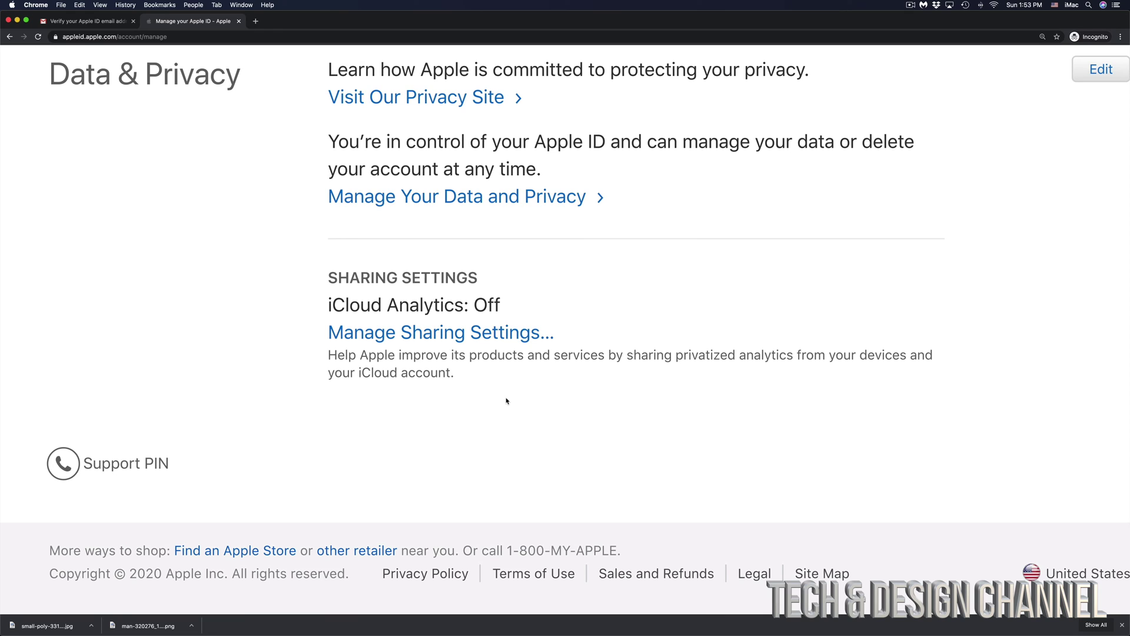
scroll(507, 401, "up", 1)
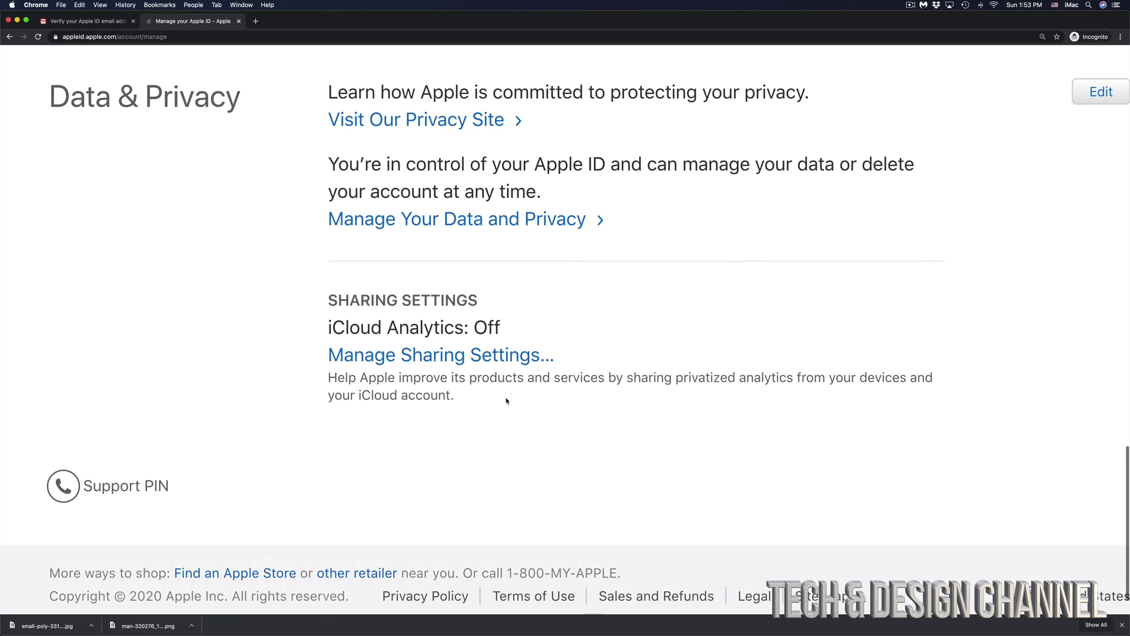
scroll(507, 401, "up", 1)
scroll(506, 401, "up", 15)
scroll(507, 401, "up", 3)
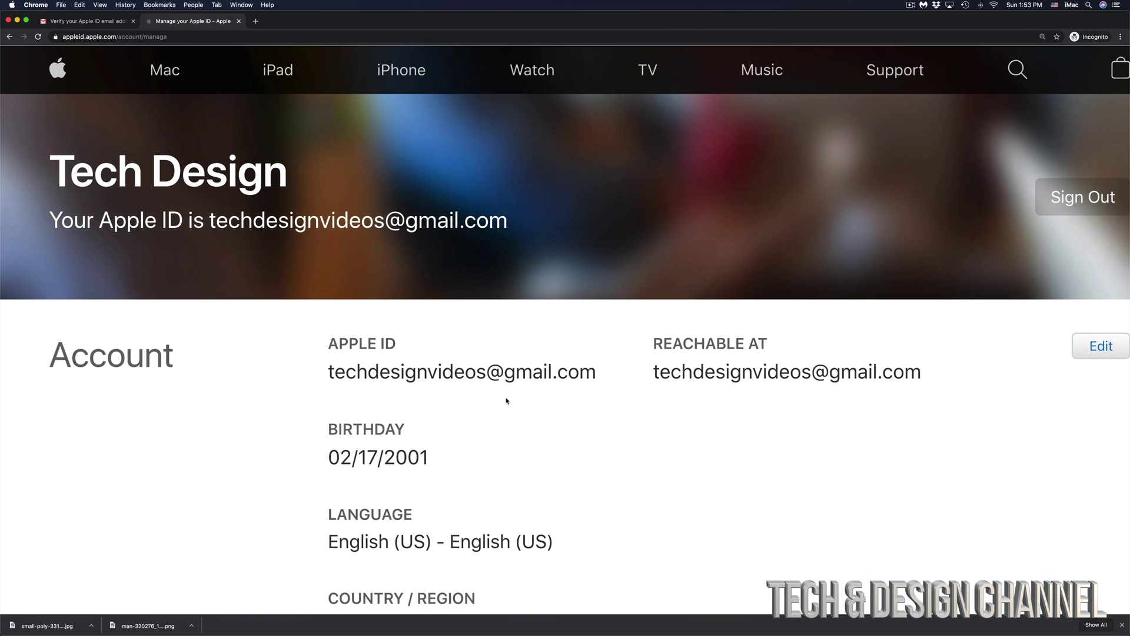